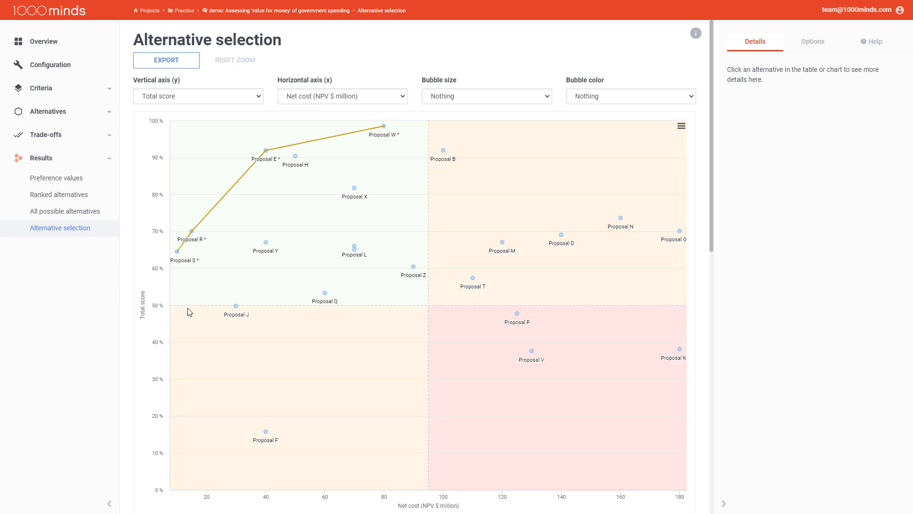
Plot Total score on the chart's vertical axis against Net cost (NPV $ million) on the horizontal axis.
{"action": "scroll", "coordinate": [190, 311], "scroll_direction": "down", "scroll_amount": 8}
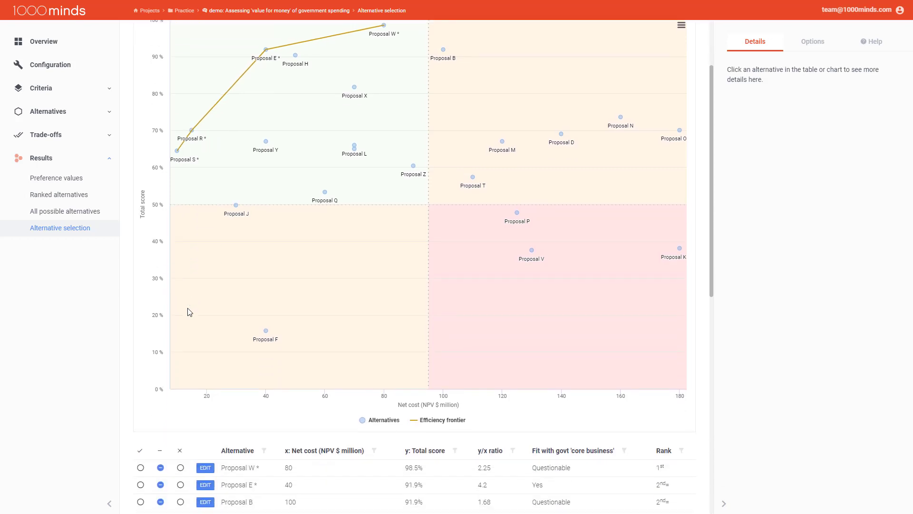
{"action": "scroll", "coordinate": [188, 312], "scroll_direction": "up", "scroll_amount": 8}
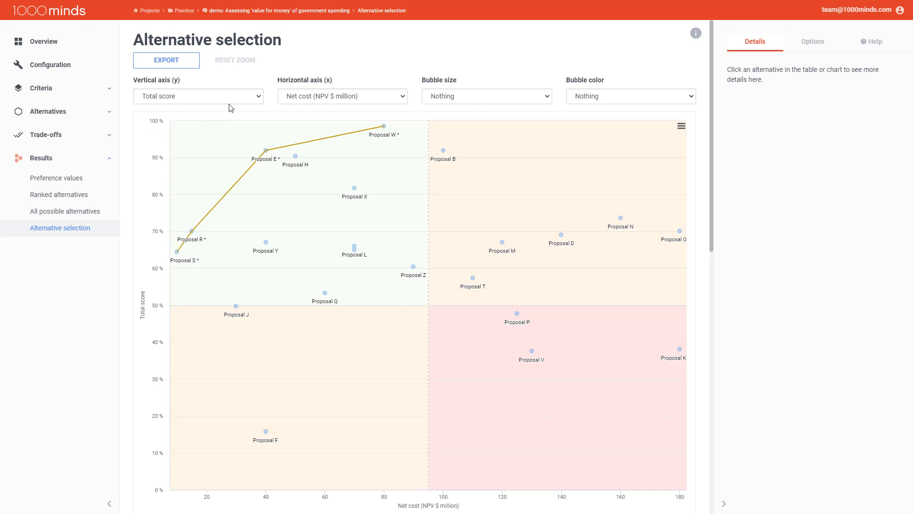
{"action": "left_click", "coordinate": [259, 97]}
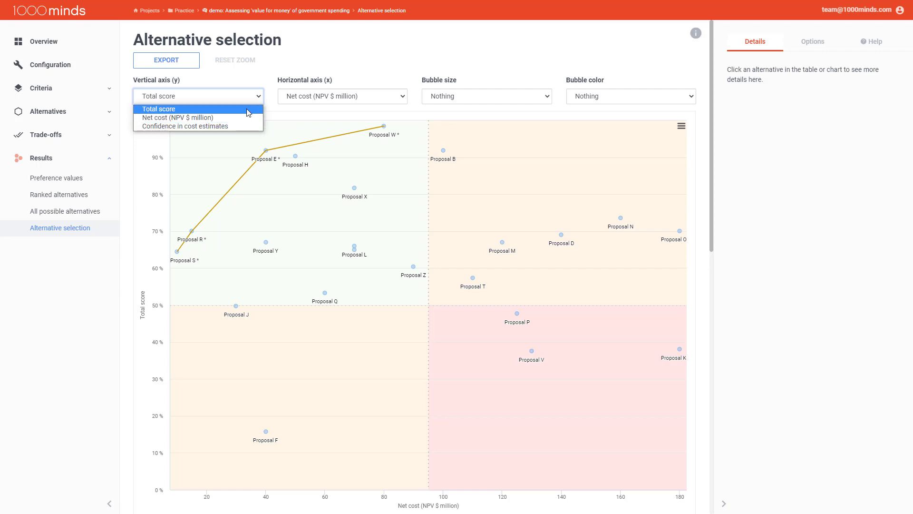
{"action": "left_click", "coordinate": [248, 109]}
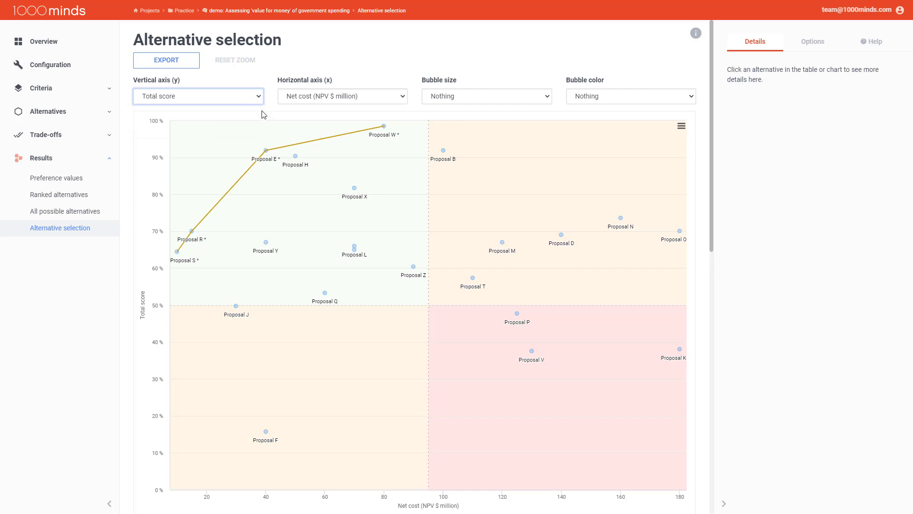
{"action": "left_click", "coordinate": [393, 102]}
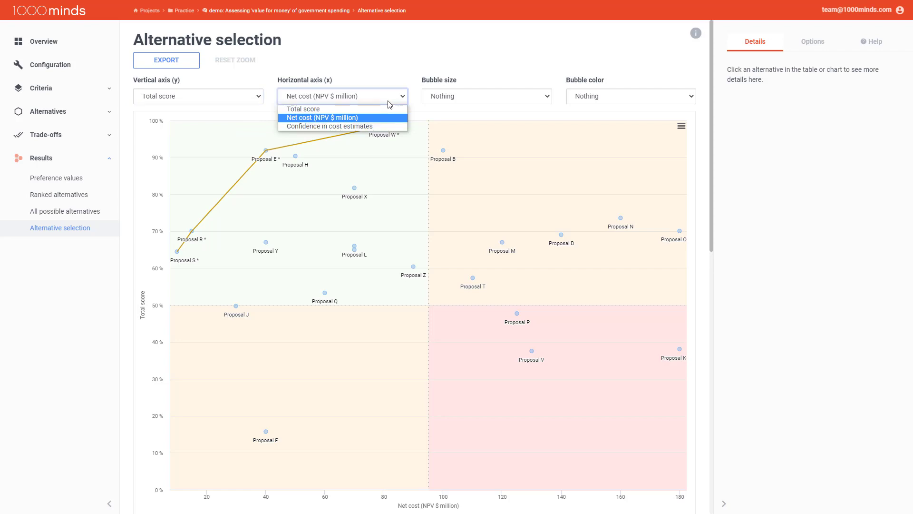
{"action": "left_click", "coordinate": [380, 118]}
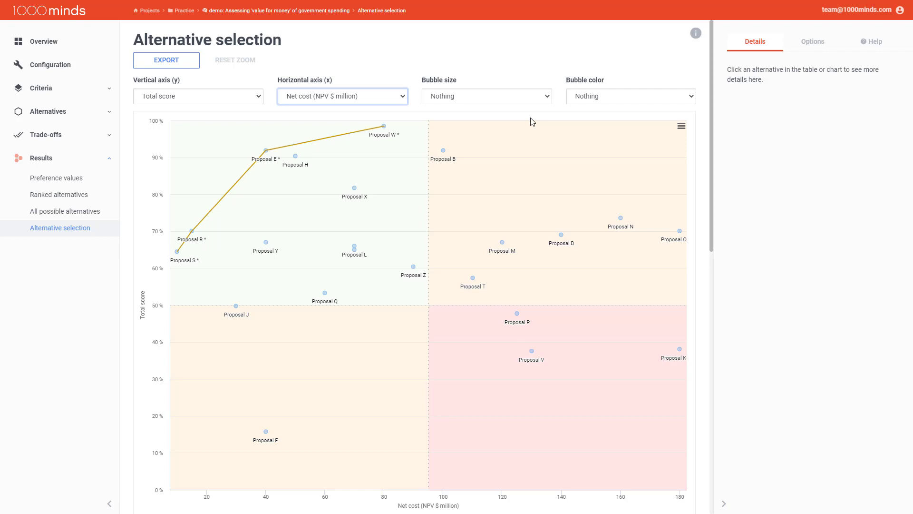
Try each other quadrant as 'best', finishing on the one with high Total score and low Net cost.
{"action": "left_click", "coordinate": [809, 52]}
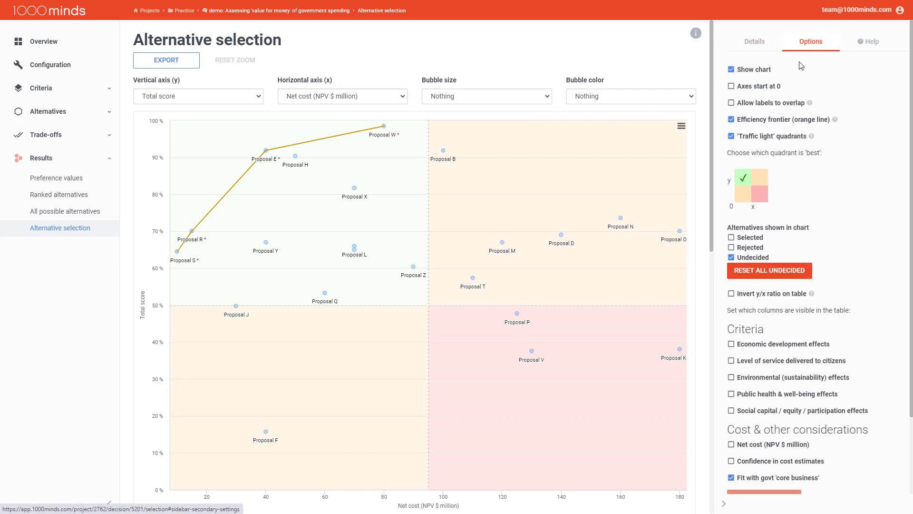
{"action": "left_click", "coordinate": [760, 180]}
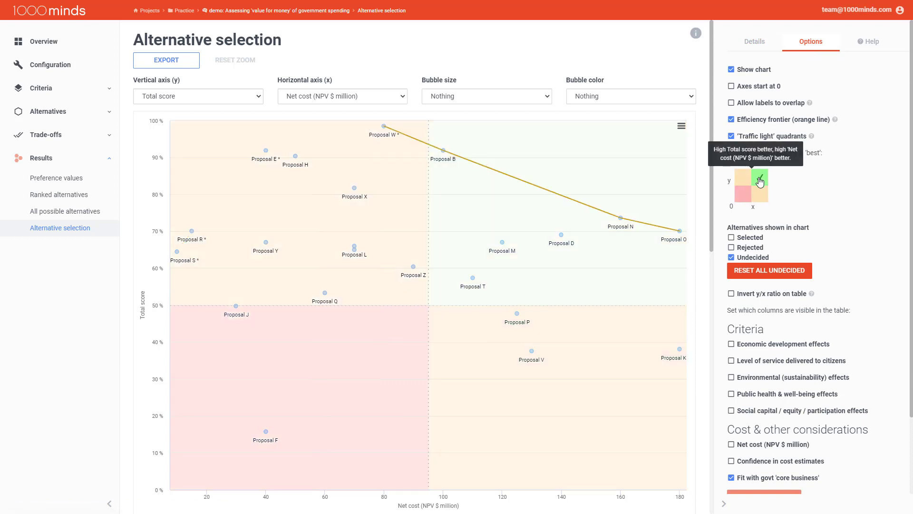
{"action": "left_click", "coordinate": [760, 199]}
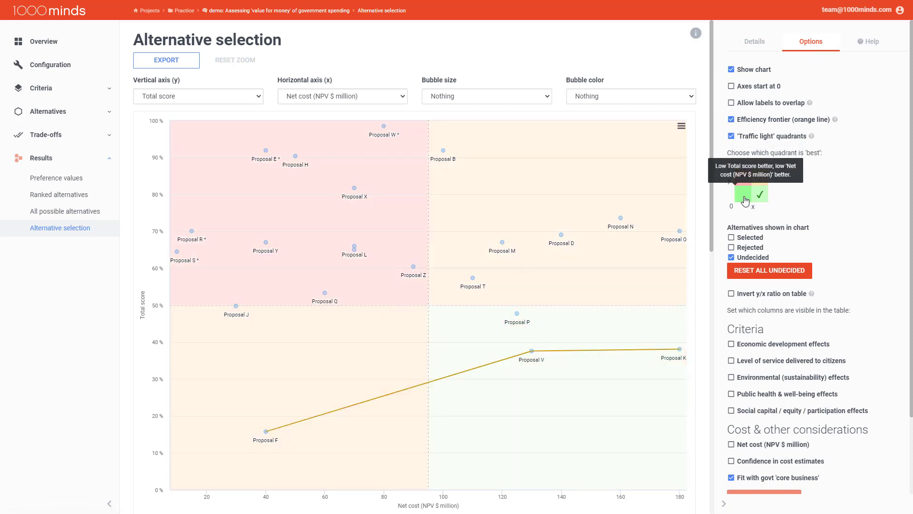
{"action": "left_click", "coordinate": [745, 200]}
{"action": "left_click", "coordinate": [745, 184]}
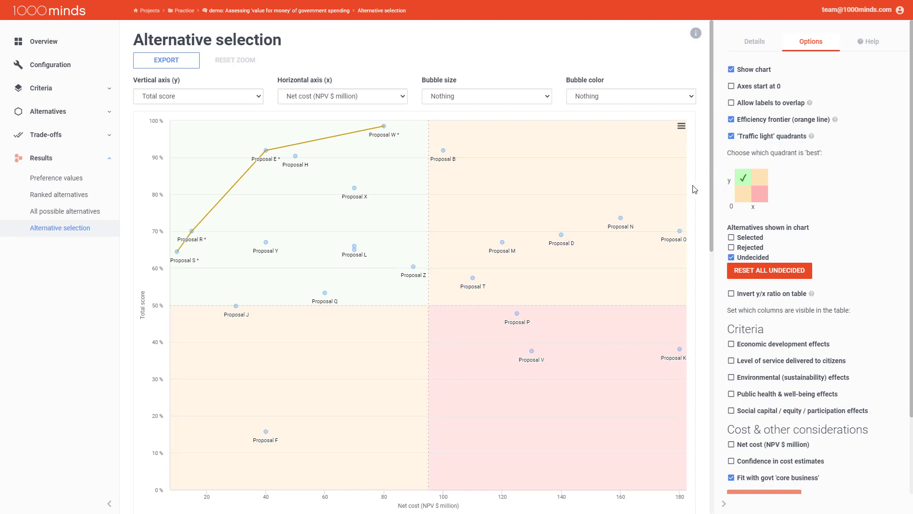
Size the bubbles by Confidence in cost estimates and color them first by Level of service delivered to citizens, finally by Fit with govt 'core business'.
{"action": "left_click", "coordinate": [547, 99]}
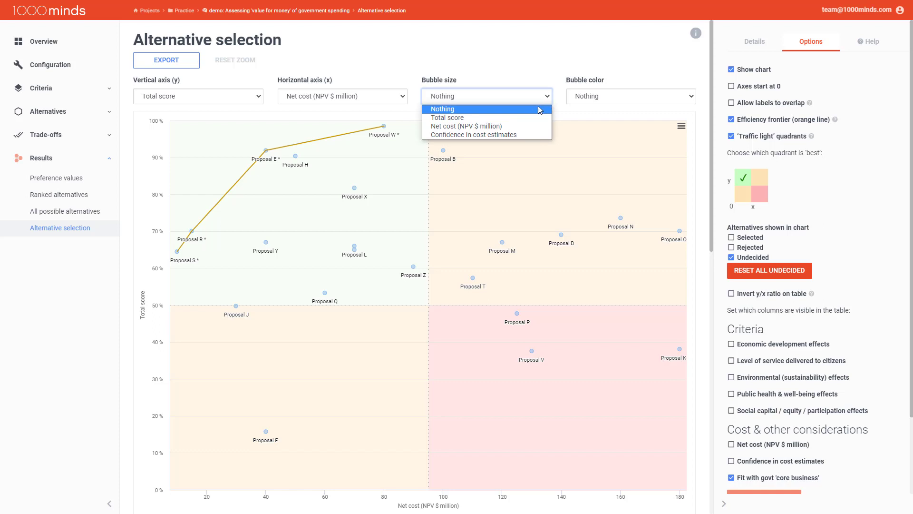
{"action": "left_click", "coordinate": [520, 135]}
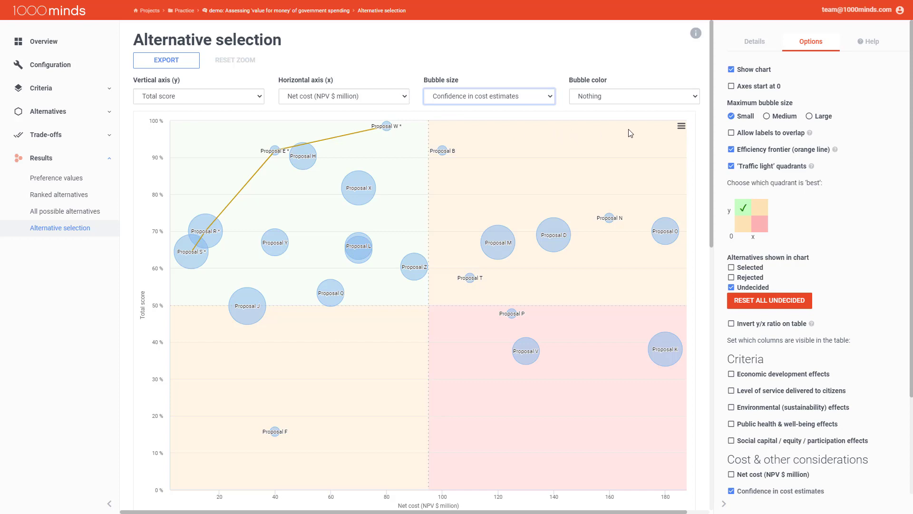
{"action": "left_click", "coordinate": [696, 98]}
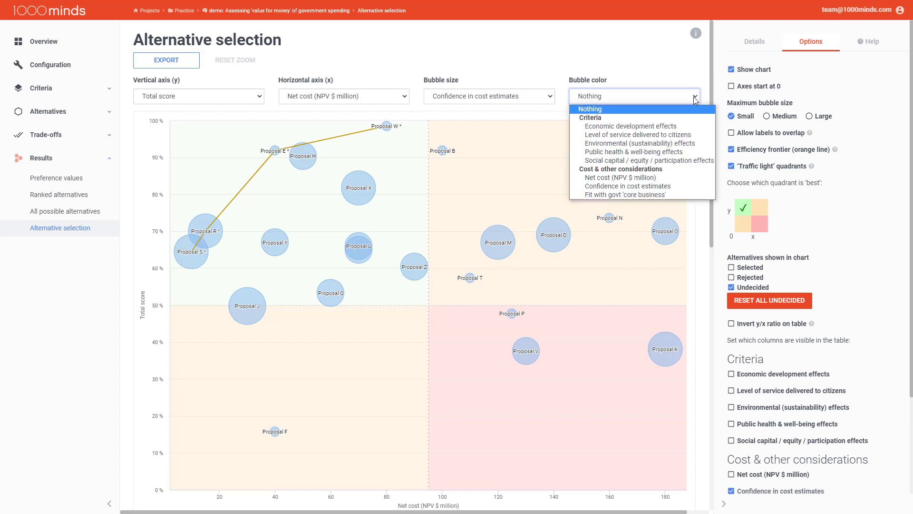
{"action": "left_click", "coordinate": [662, 137]}
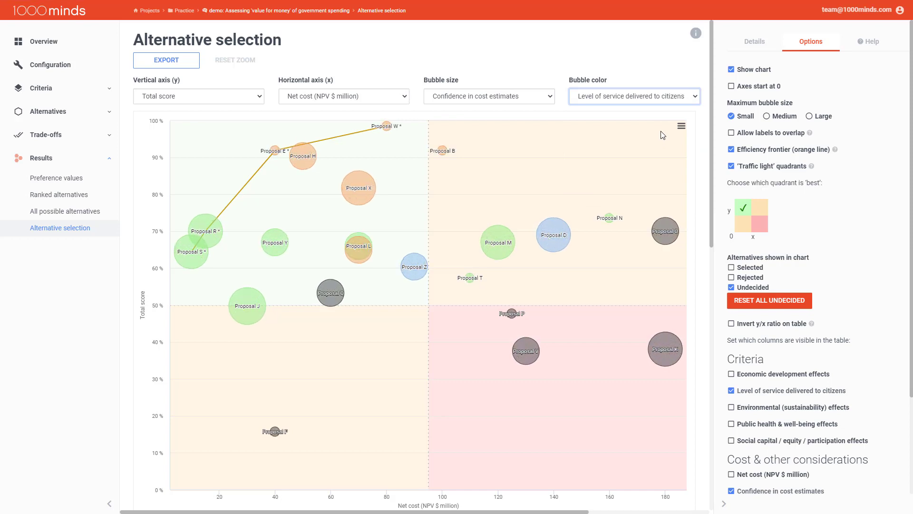
{"action": "left_click", "coordinate": [684, 102]}
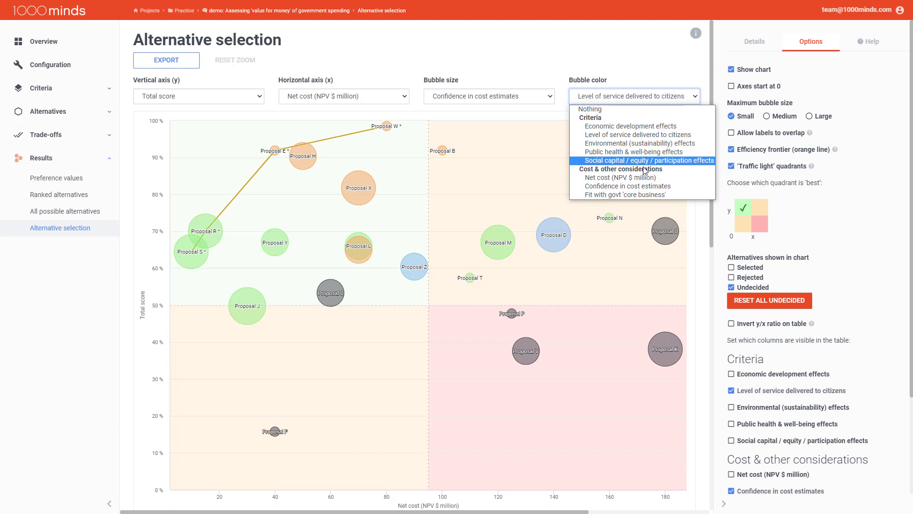
{"action": "left_click", "coordinate": [625, 194]}
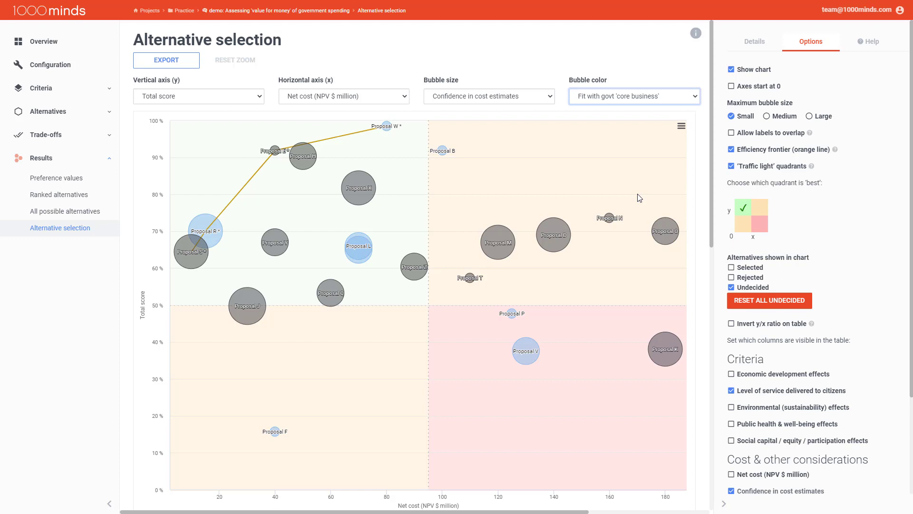
Hide the Questionable proposals in the chart so only the Yes group is plotted, and show them again.
{"action": "scroll", "coordinate": [640, 197], "scroll_direction": "down", "scroll_amount": 2}
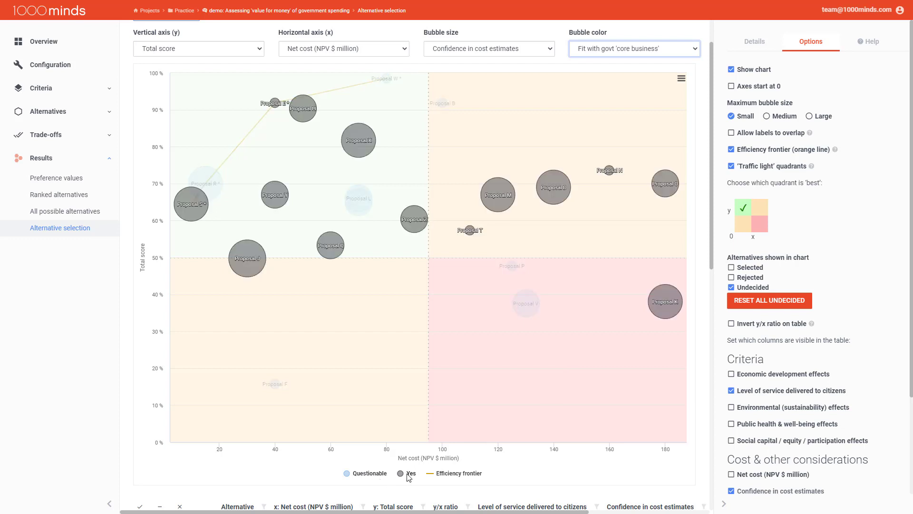
{"action": "left_click", "coordinate": [380, 476]}
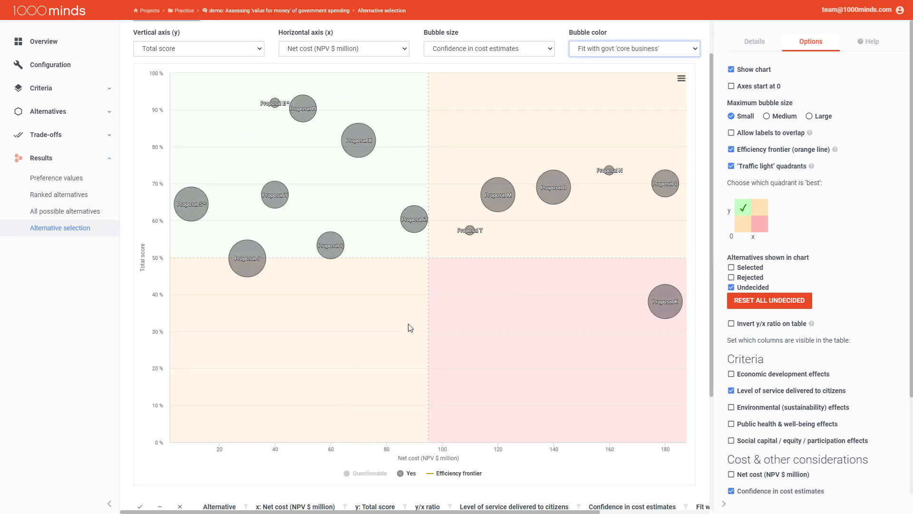
{"action": "left_click", "coordinate": [363, 473]}
{"action": "scroll", "coordinate": [442, 284], "scroll_direction": "up", "scroll_amount": 1}
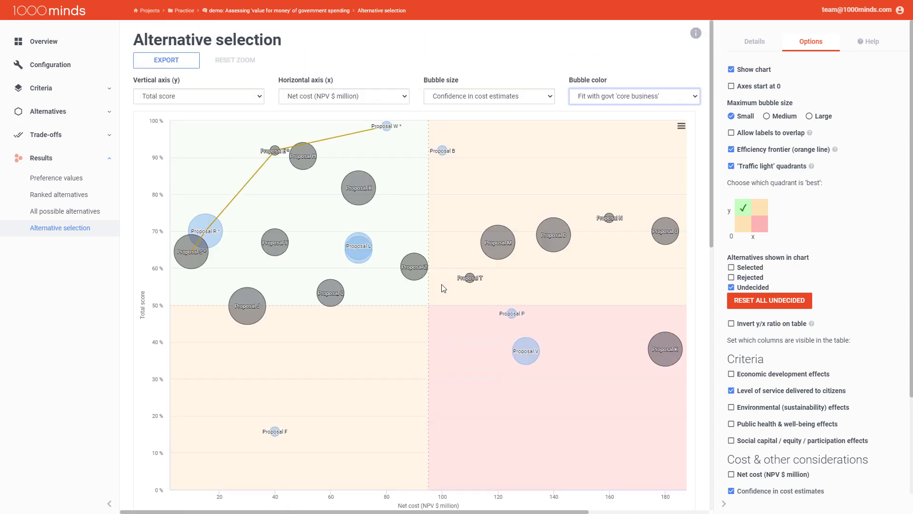
Examine the details of Proposal M, including its y/x ratio, and compare it with Proposals W, H and E in the chart.
{"action": "left_click", "coordinate": [496, 244]}
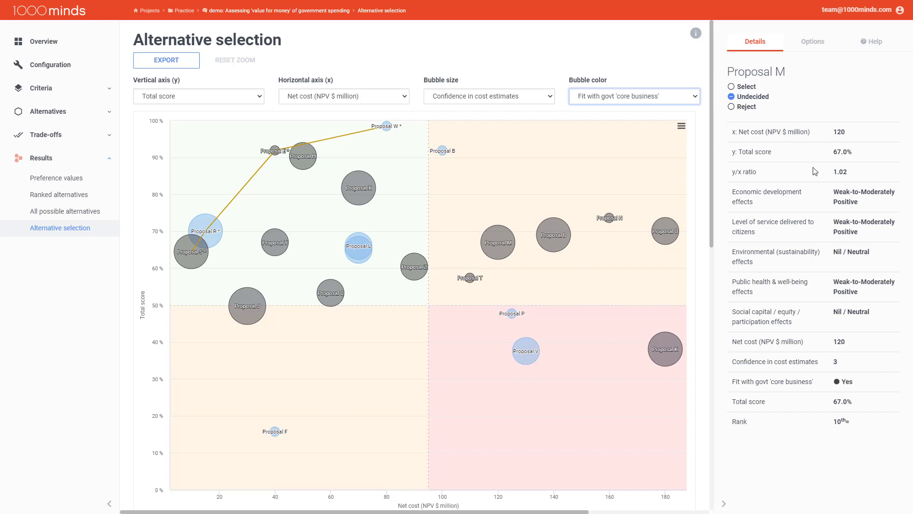
{"action": "left_click_drag", "start_coordinate": [834, 172], "coordinate": [847, 173]}
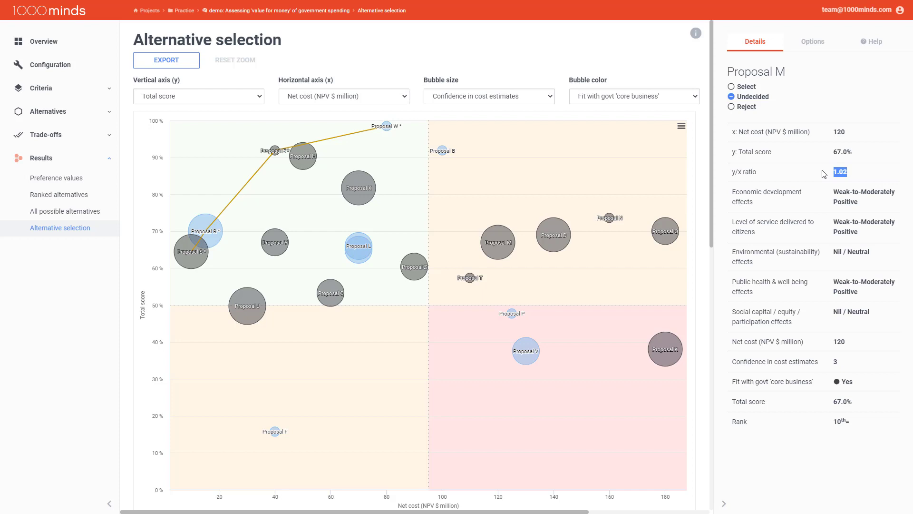
{"action": "left_click", "coordinate": [824, 174]}
{"action": "mouse_move", "coordinate": [485, 251]}
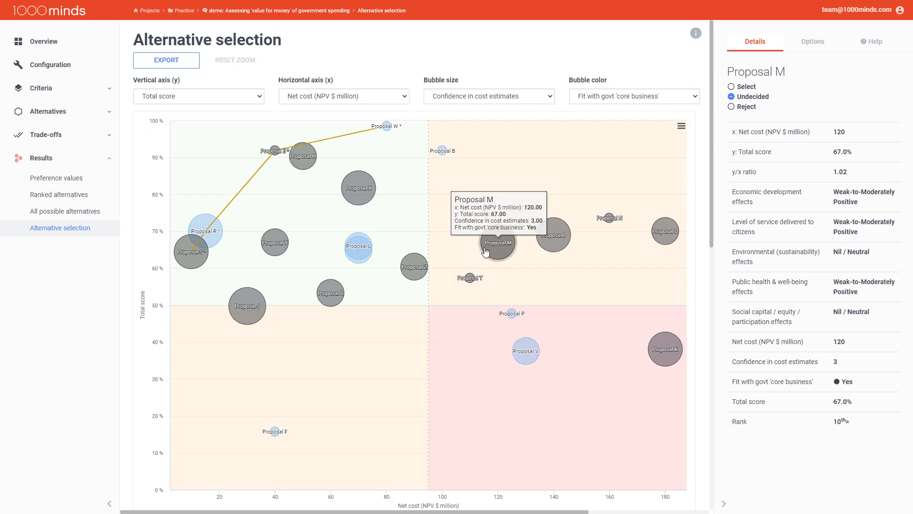
{"action": "mouse_move", "coordinate": [387, 127]}
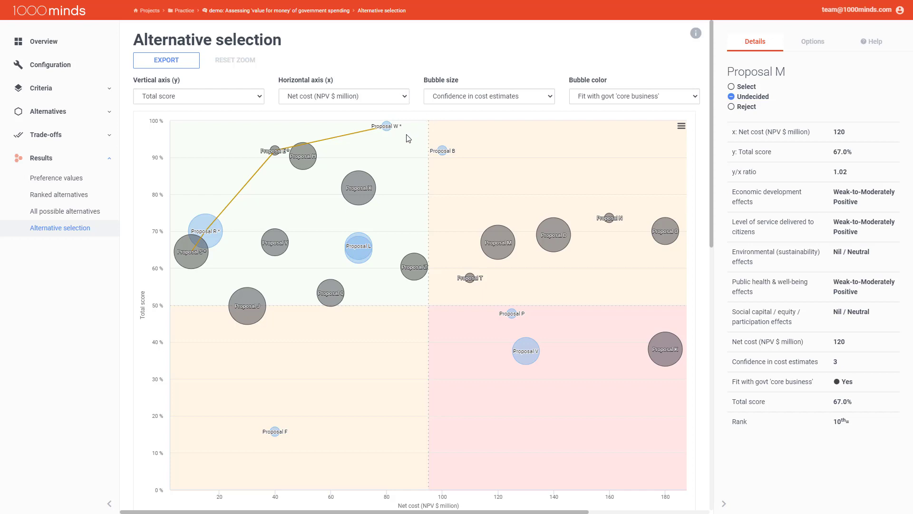
{"action": "mouse_move", "coordinate": [306, 169]}
{"action": "mouse_move", "coordinate": [273, 153]}
Try starting the chart axes at 0 and turn that option back off.
{"action": "left_click", "coordinate": [809, 47]}
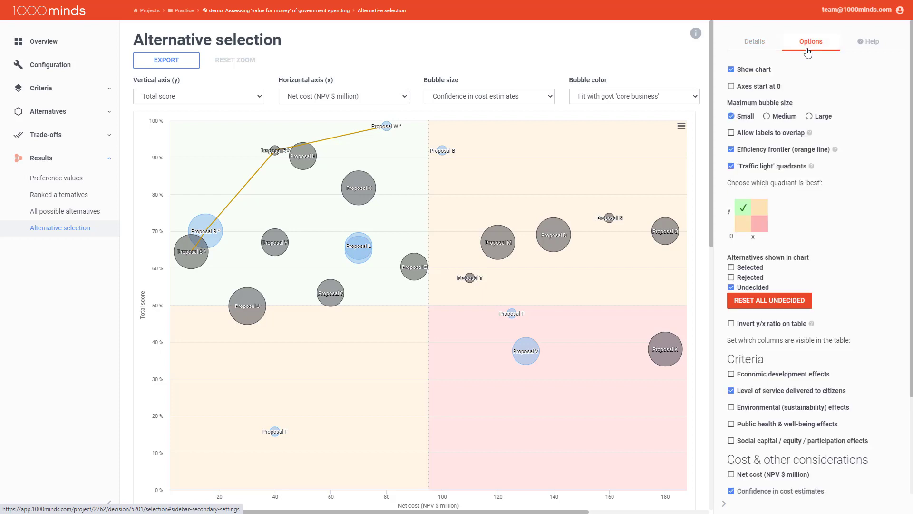
{"action": "left_click", "coordinate": [733, 91]}
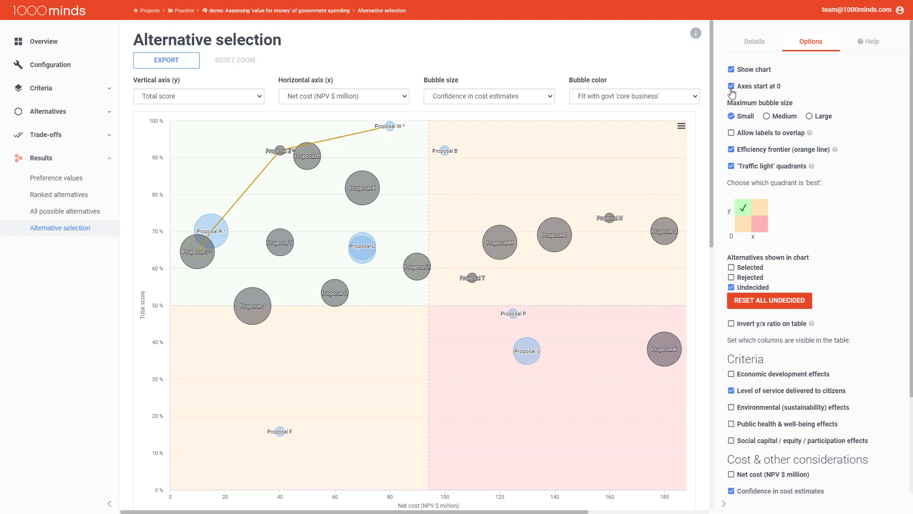
{"action": "left_click", "coordinate": [731, 89]}
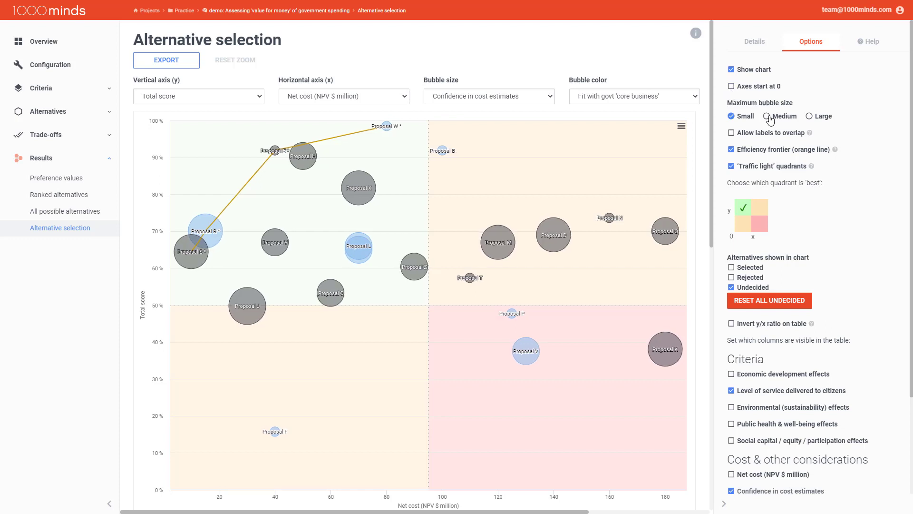
Preview the Large maximum bubble size and the chart without 'Traffic light' quadrants, restoring the Small size and the quadrants.
{"action": "left_click", "coordinate": [789, 119]}
{"action": "left_click", "coordinate": [809, 116]}
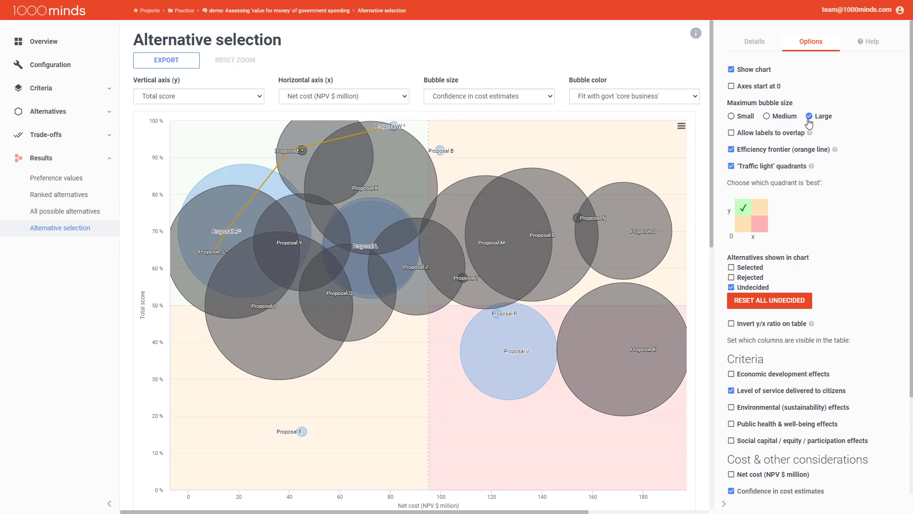
{"action": "left_click", "coordinate": [732, 117]}
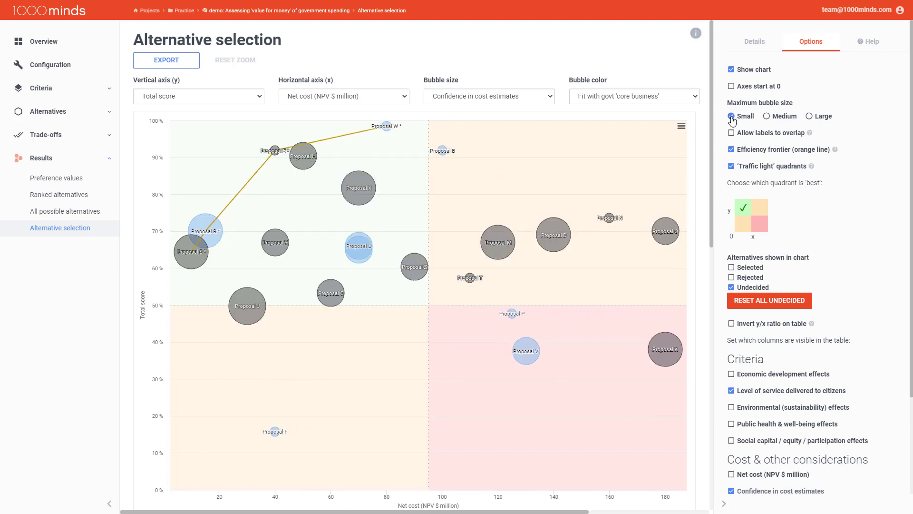
{"action": "left_click", "coordinate": [733, 168]}
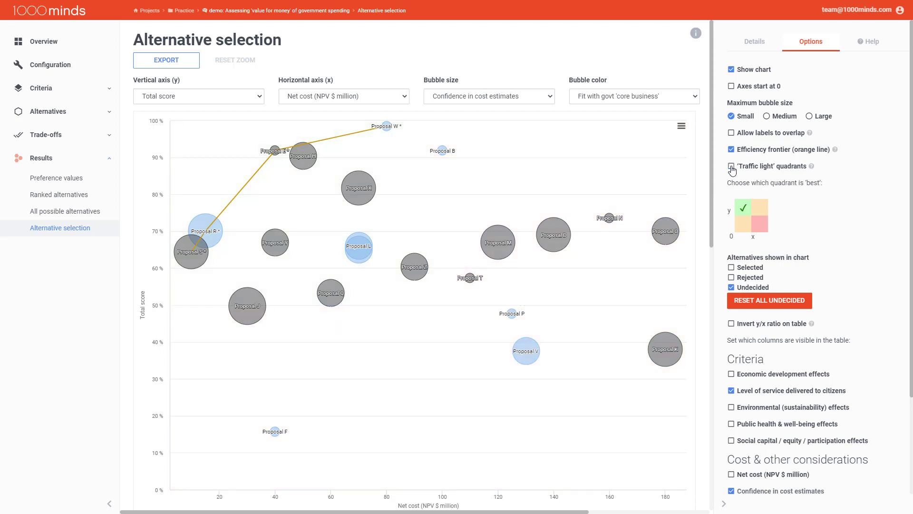
{"action": "left_click", "coordinate": [733, 168]}
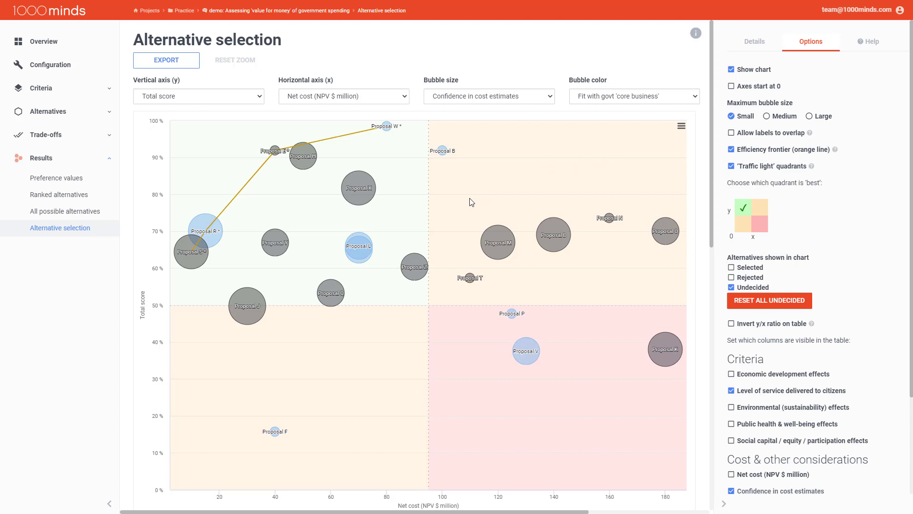
Zoom into the chart area around the overlapping Proposals L and I, and reset the zoom to the full chart.
{"action": "left_click_drag", "start_coordinate": [470, 198], "coordinate": [267, 338]}
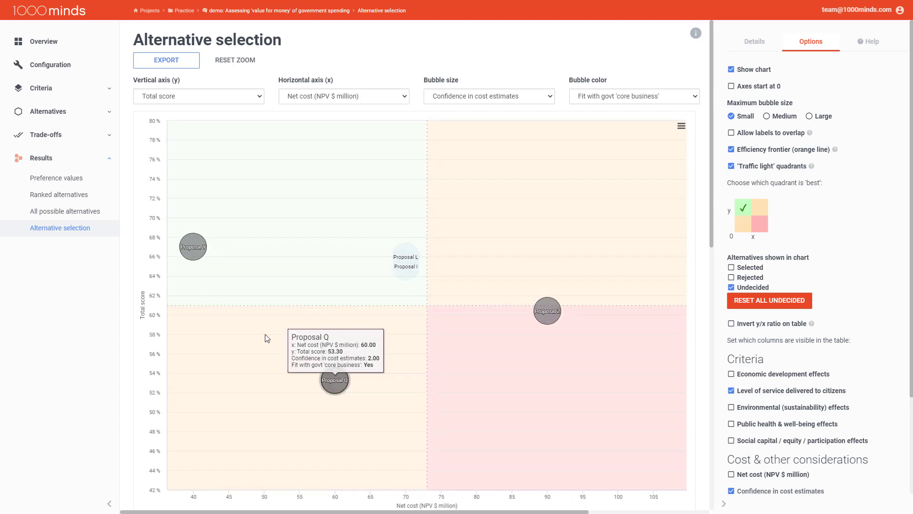
{"action": "left_click_drag", "start_coordinate": [520, 205], "coordinate": [341, 311]}
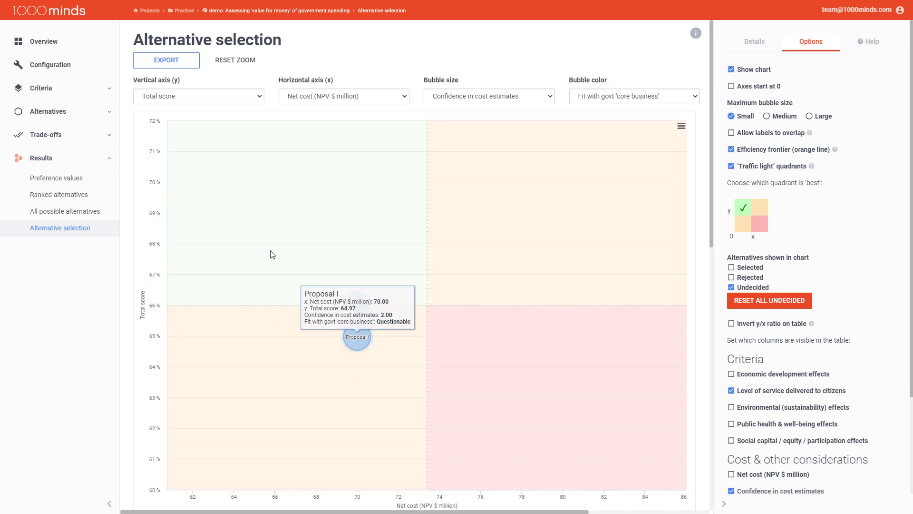
{"action": "left_click", "coordinate": [235, 61]}
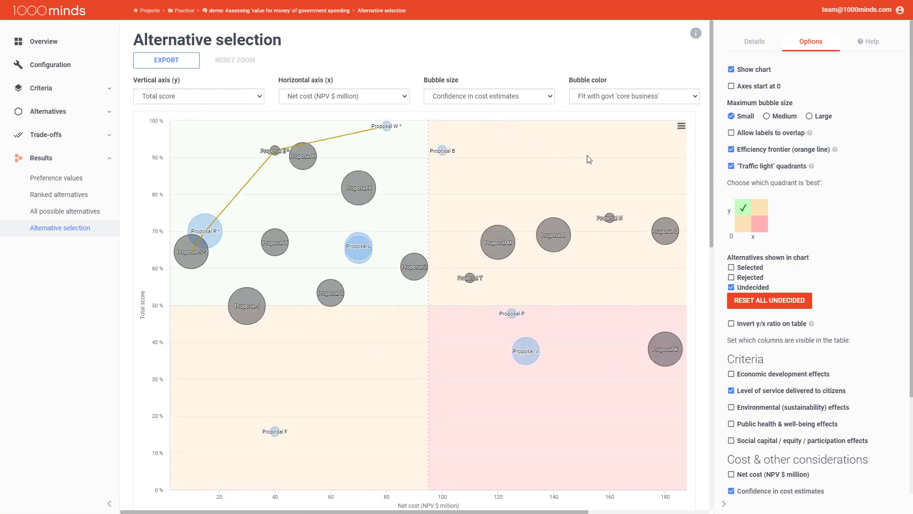
Open the chart's image export options.
{"action": "left_click", "coordinate": [681, 128]}
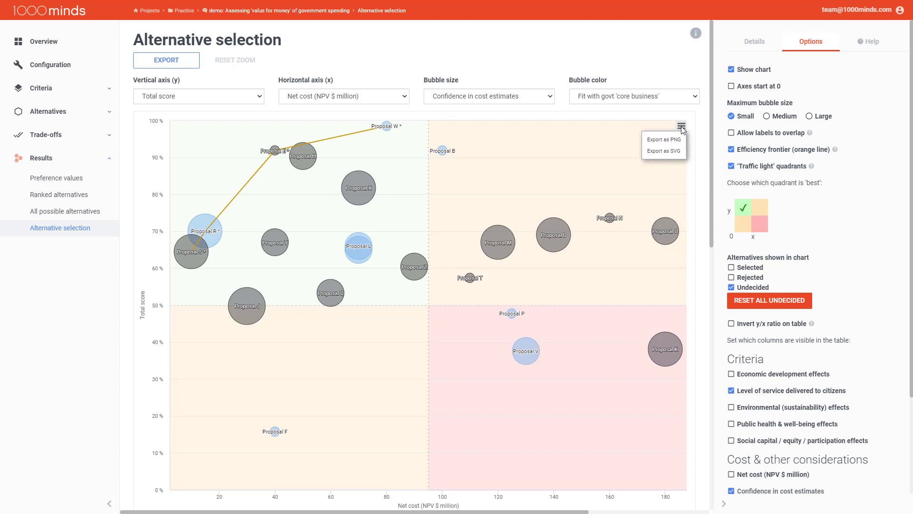